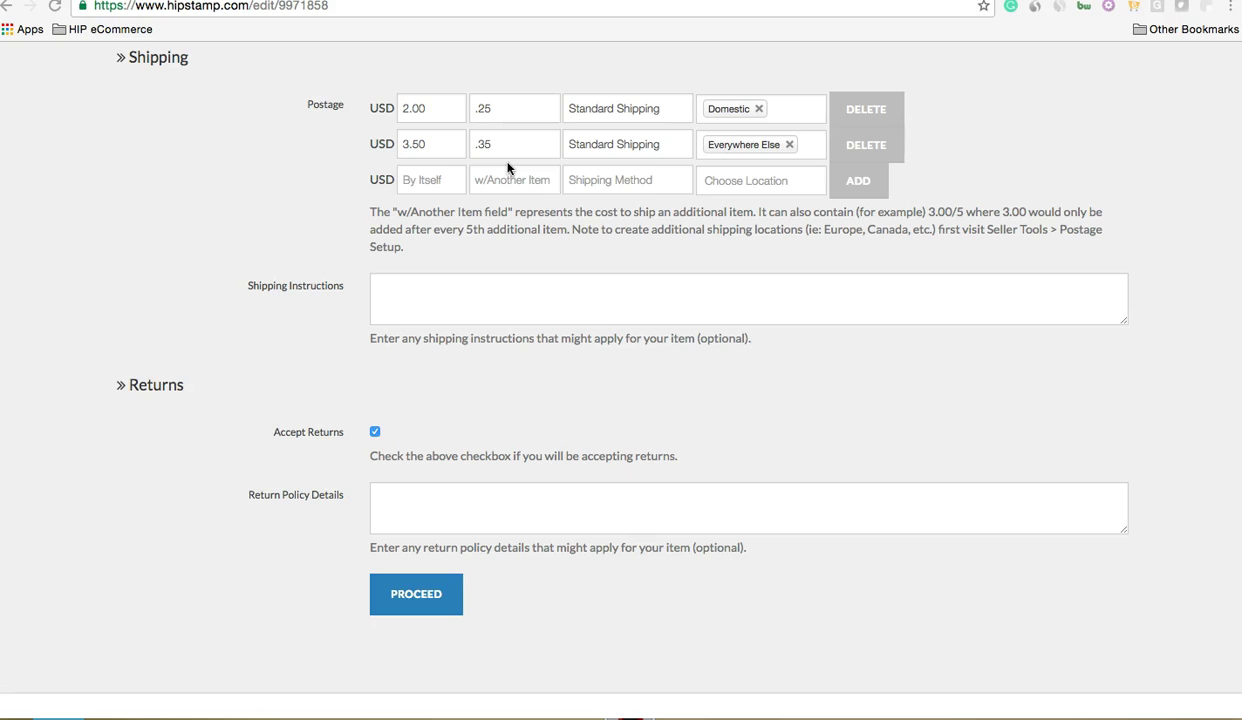
# - Go to the Members Area and open its Selling section
pyautogui.click(429, 120)
pyautogui.click(491, 157)
pyautogui.scroll(10, 750, 148)
pyautogui.scroll(5, 745, 148)
pyautogui.scroll(5, 745, 148)
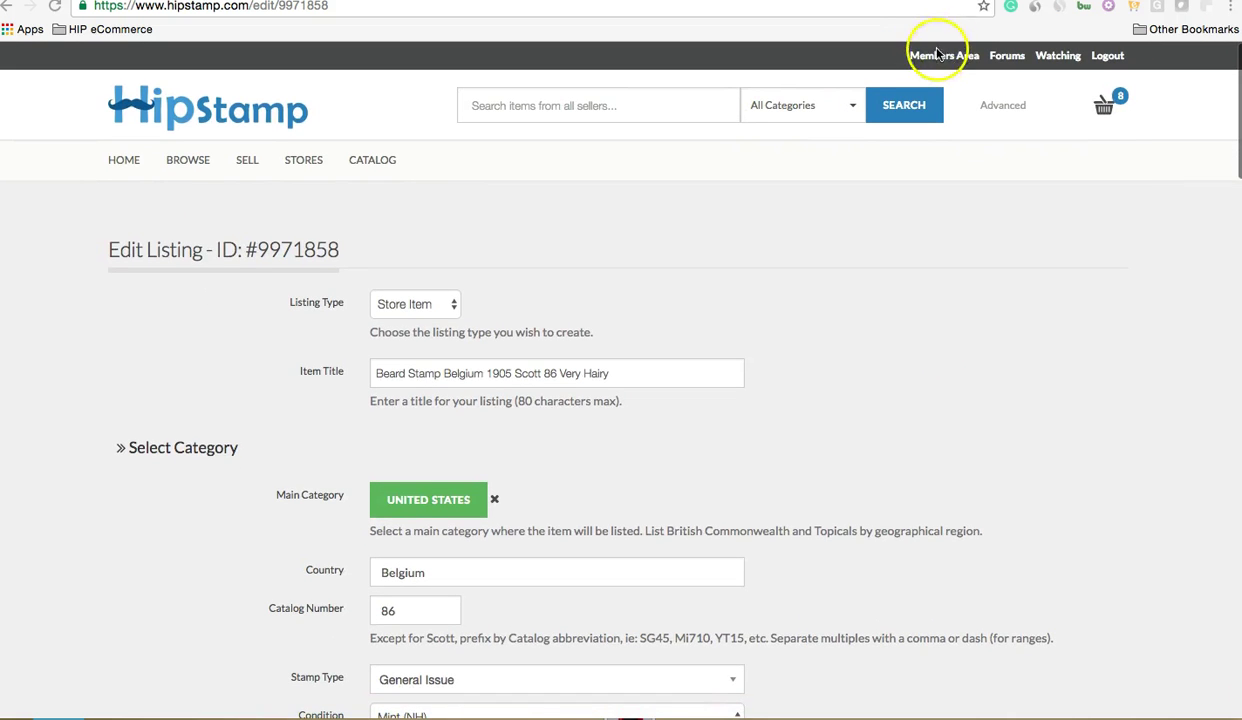
pyautogui.click(934, 57)
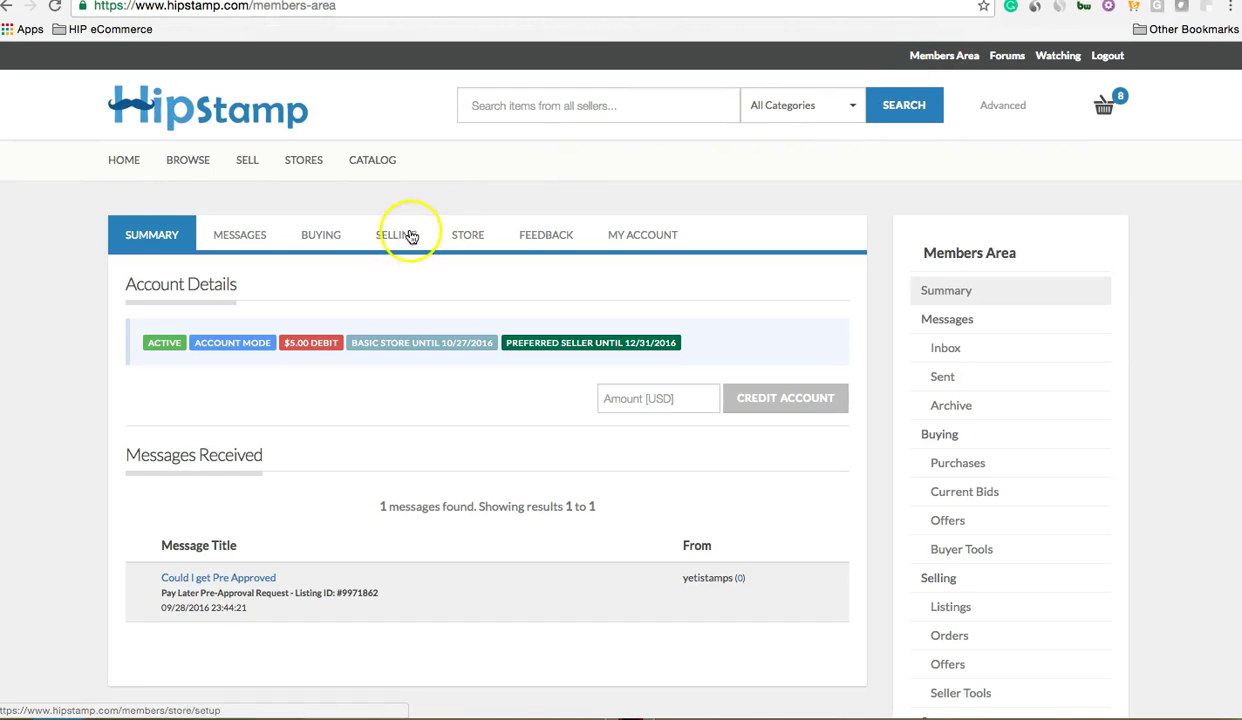
pyautogui.click(396, 236)
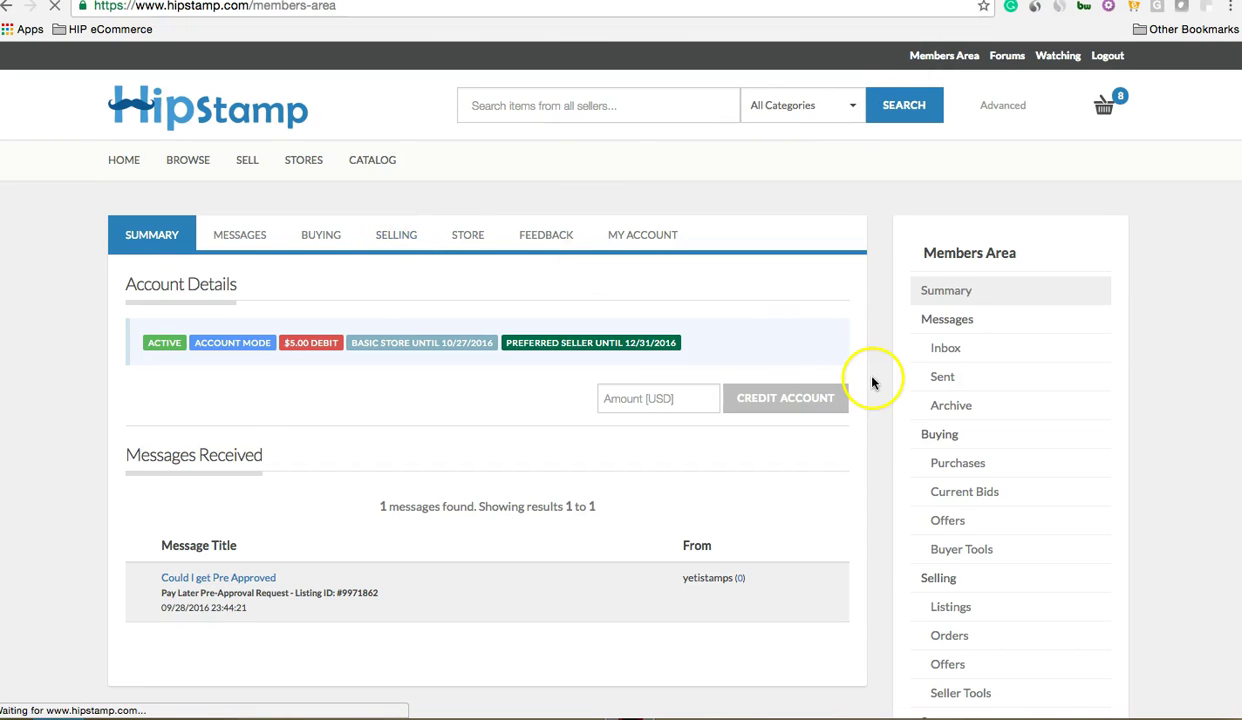
# - Open Postage Setup and scroll to the Domestic and Everywhere Else location groups
pyautogui.scroll(-4, 923, 440)
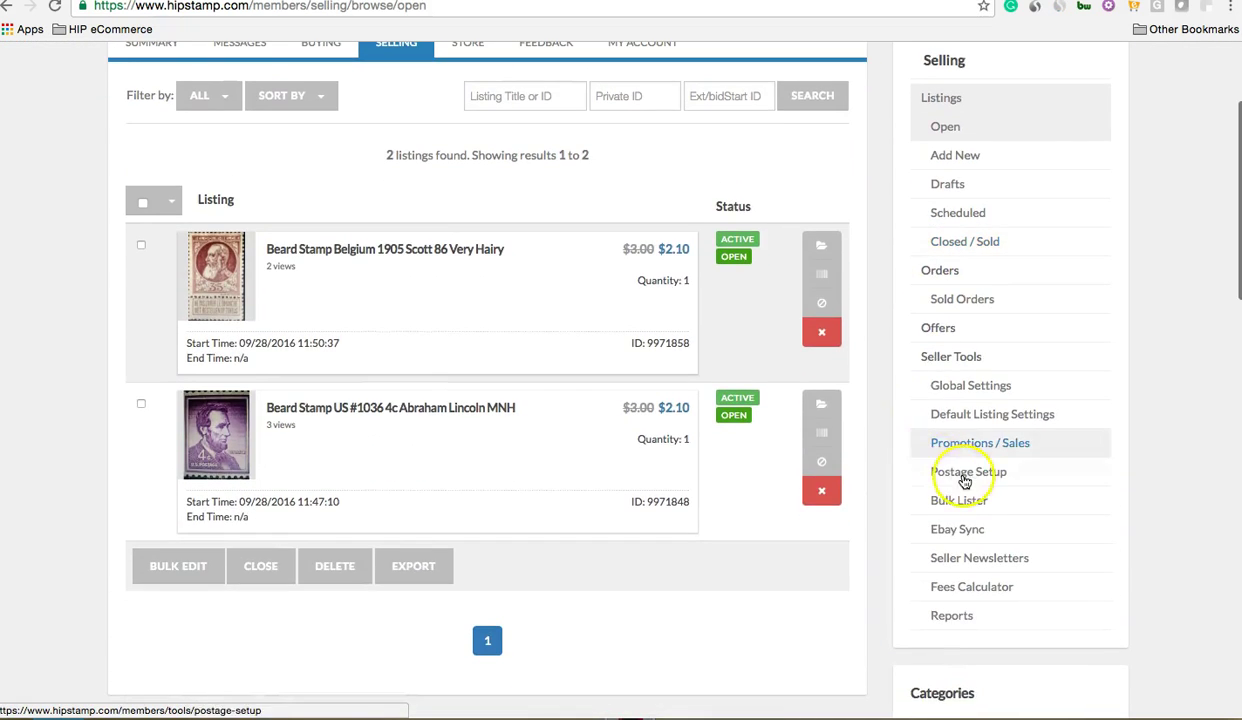
pyautogui.click(965, 482)
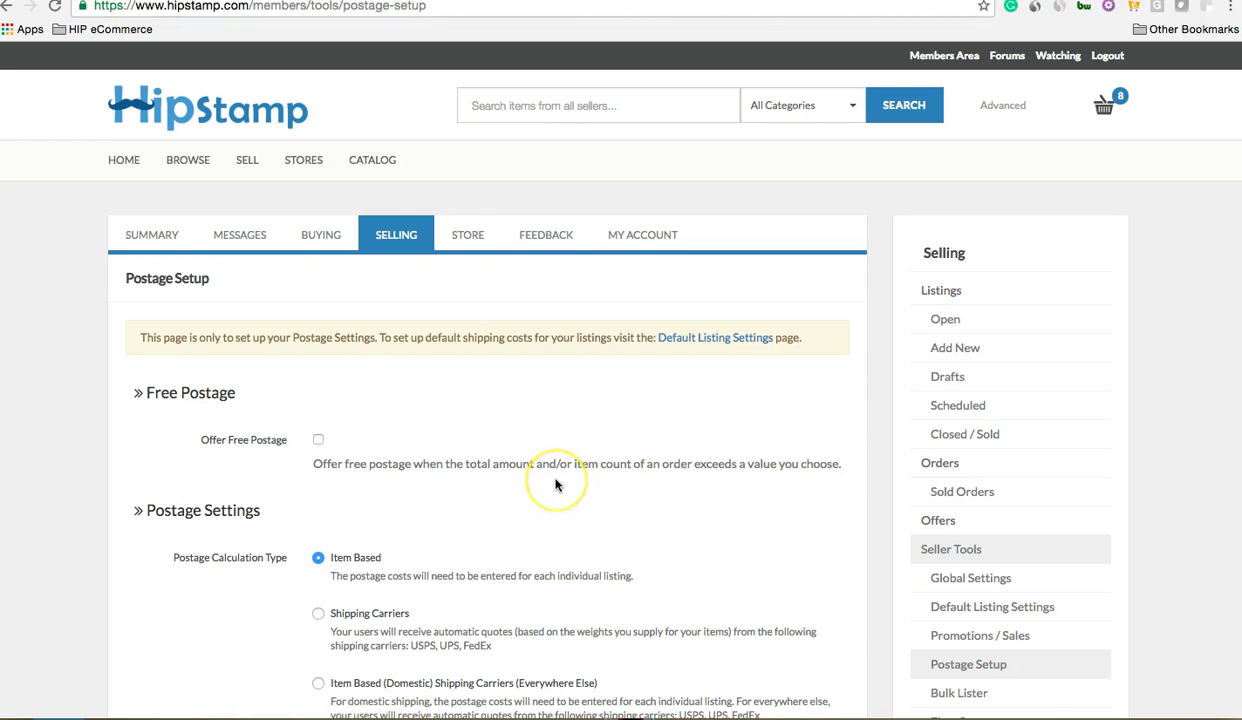
pyautogui.scroll(-1, 556, 485)
pyautogui.scroll(-4, 556, 485)
pyautogui.scroll(-1, 556, 485)
pyautogui.scroll(-3, 556, 485)
pyautogui.scroll(-3, 556, 485)
pyautogui.scroll(-1, 543, 470)
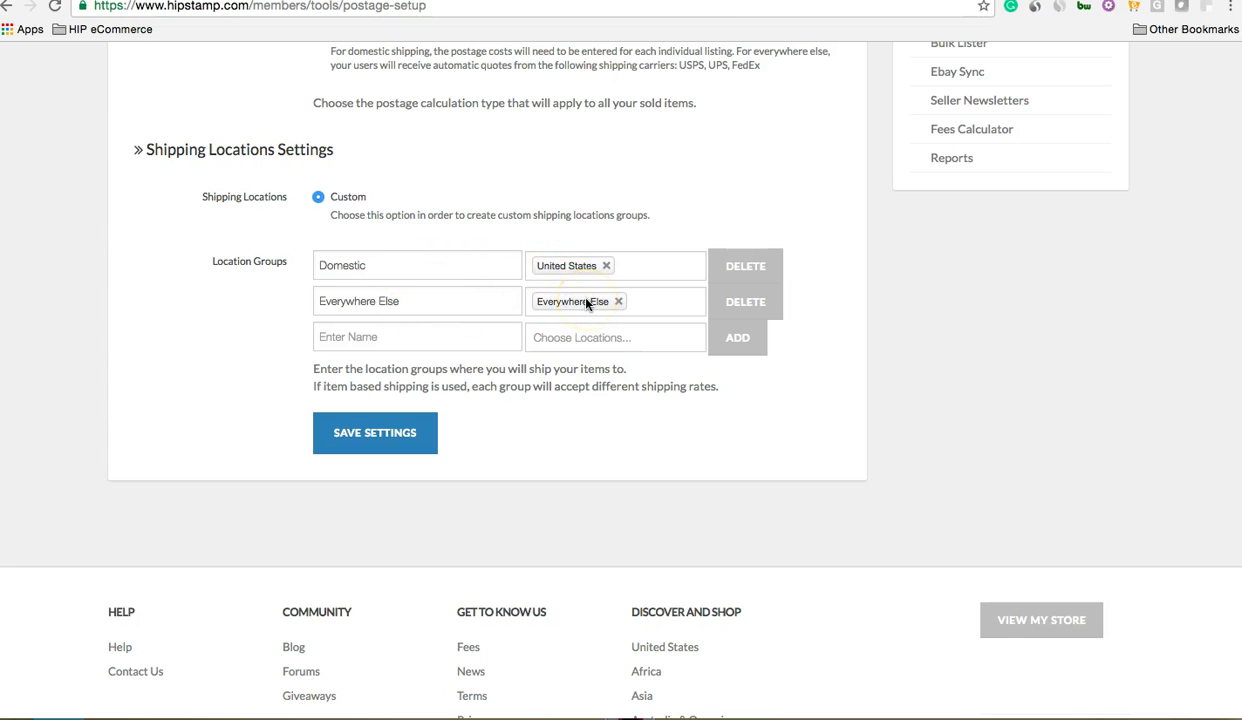
# - Add a 'North America' location group of Canada and Mexico, then save postage settings
pyautogui.click(380, 338)
pyautogui.write('North America')
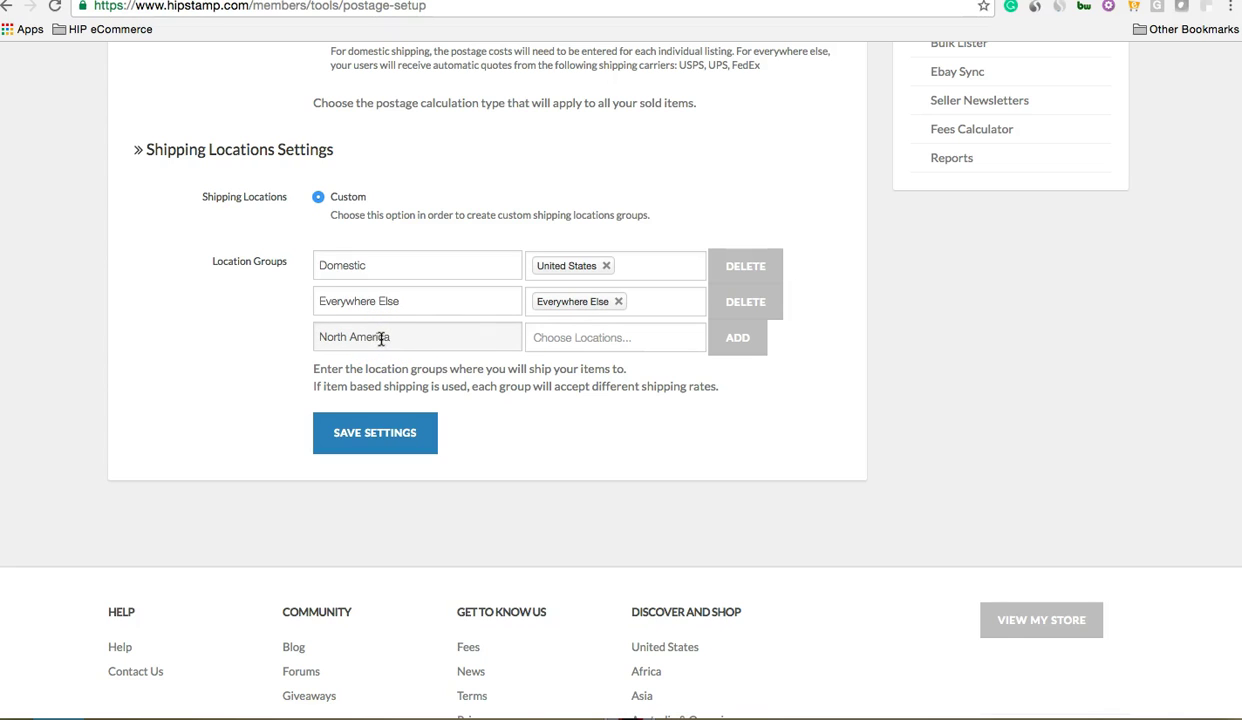
pyautogui.click(566, 338)
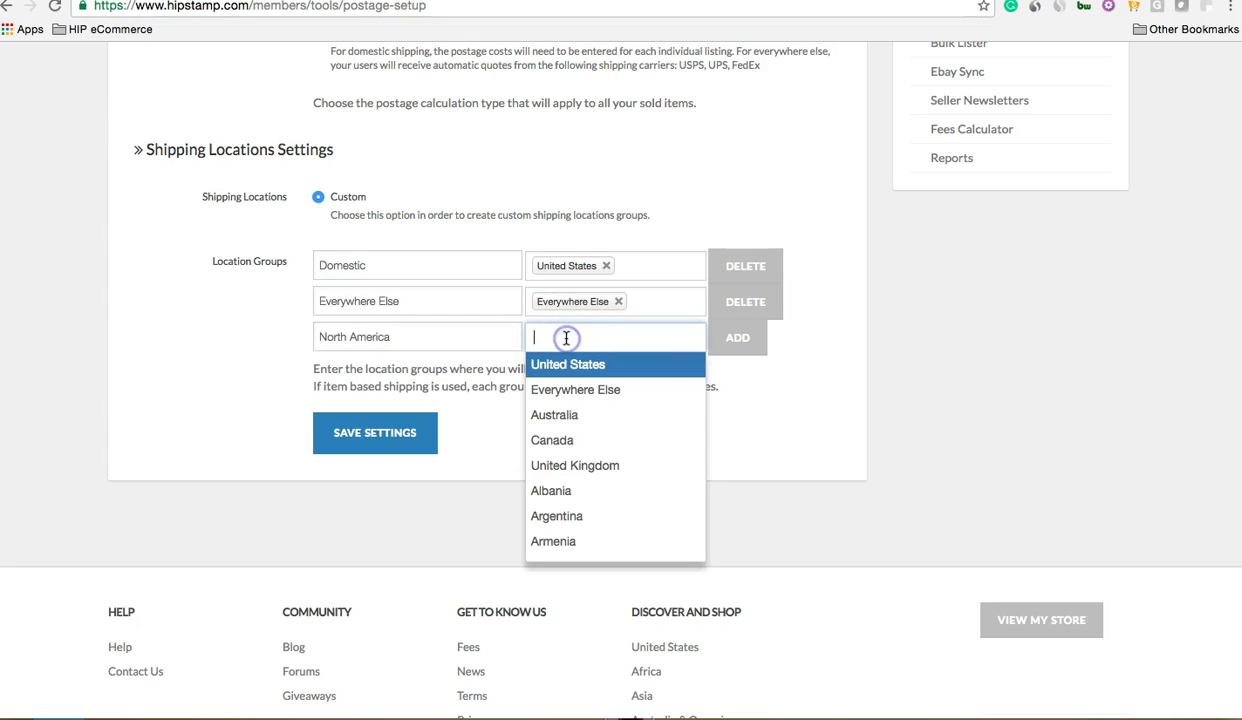
pyautogui.write('Canada')
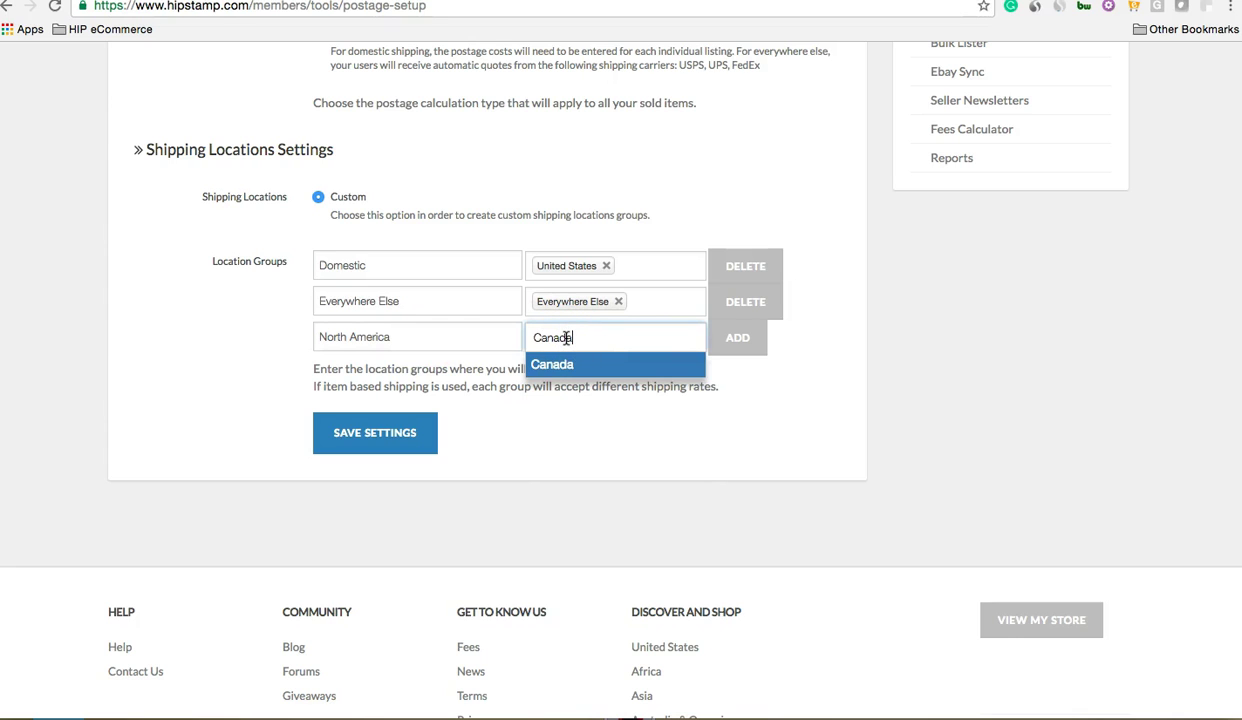
pyautogui.press('Tab')
pyautogui.click(537, 337)
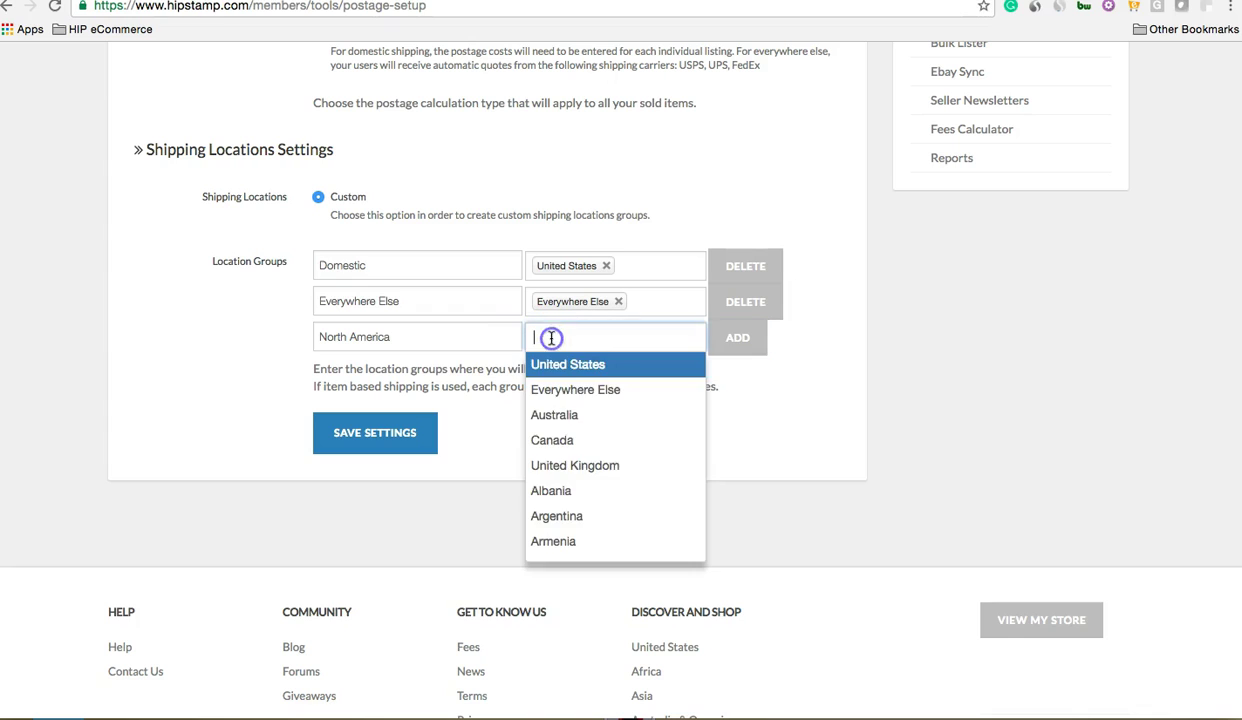
pyautogui.write('canad')
pyautogui.click(612, 364)
pyautogui.write('M')
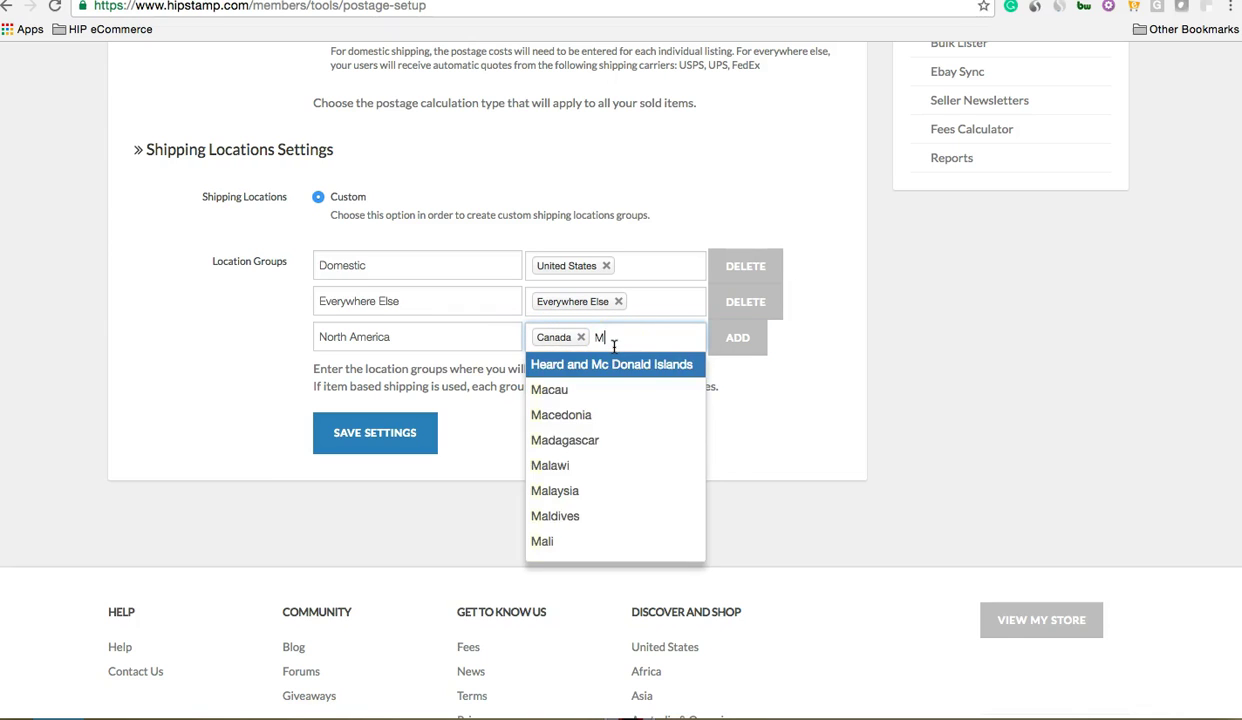
pyautogui.write('ex')
pyautogui.click(597, 362)
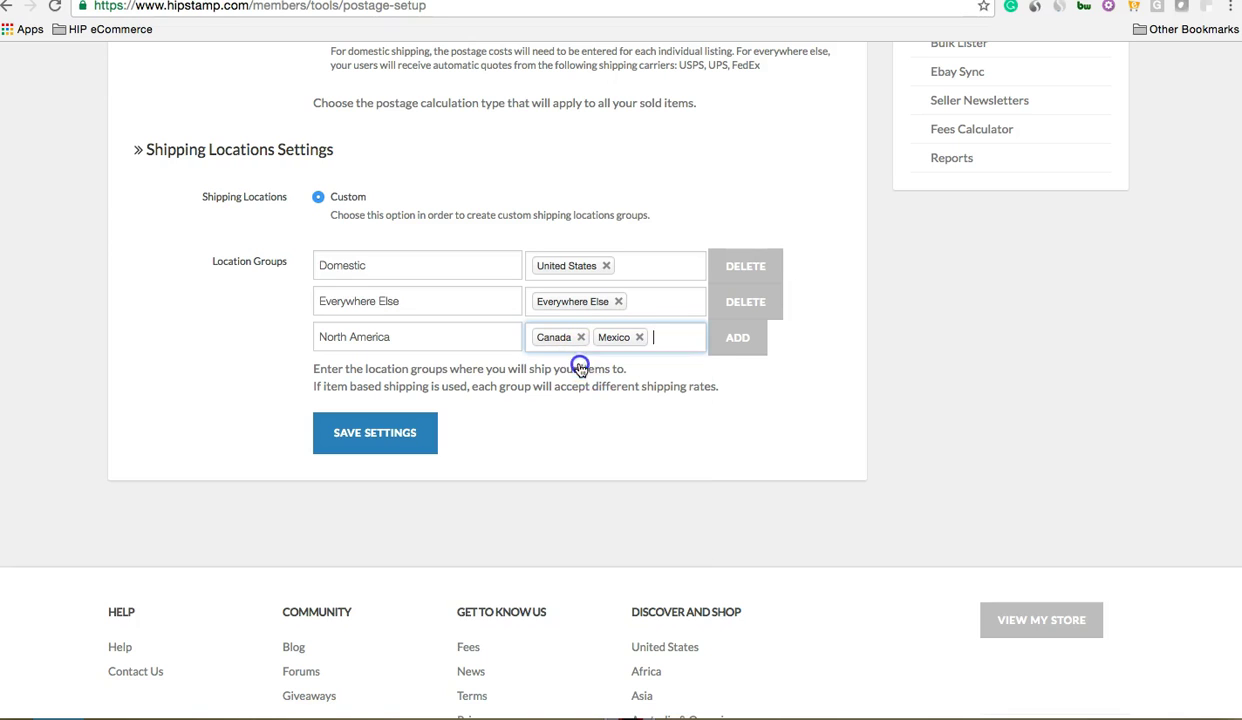
pyautogui.click(737, 340)
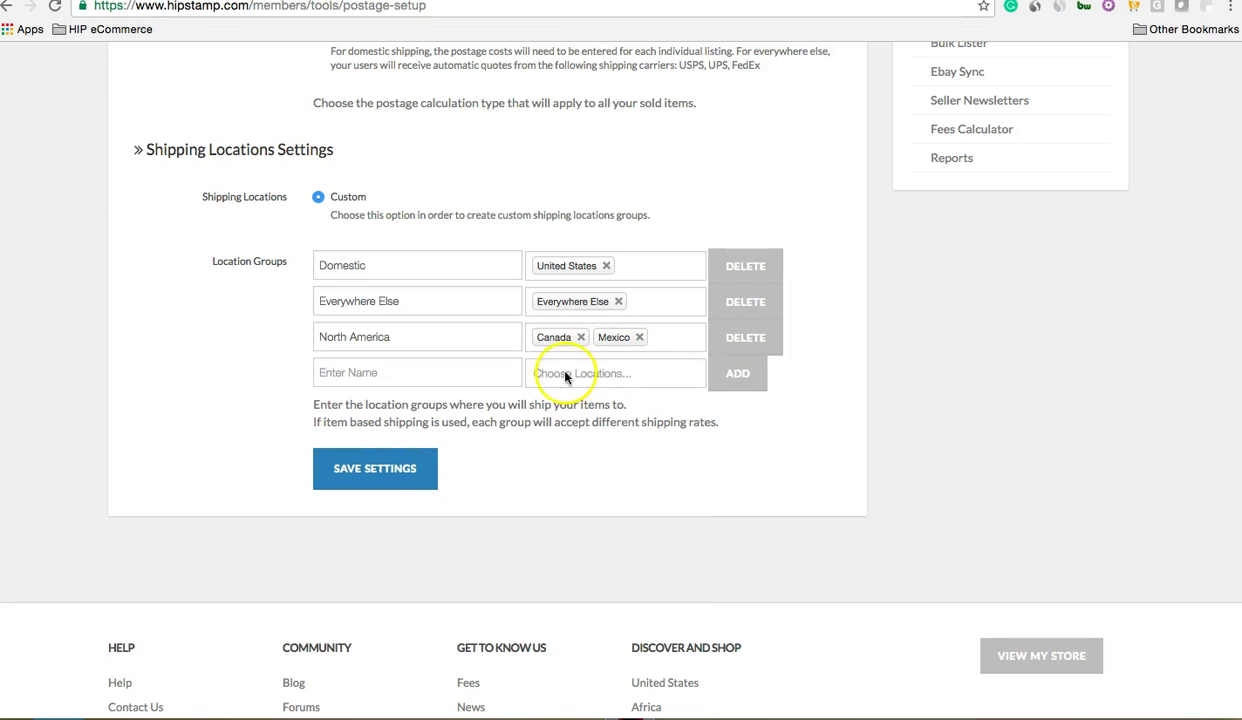
pyautogui.click(380, 468)
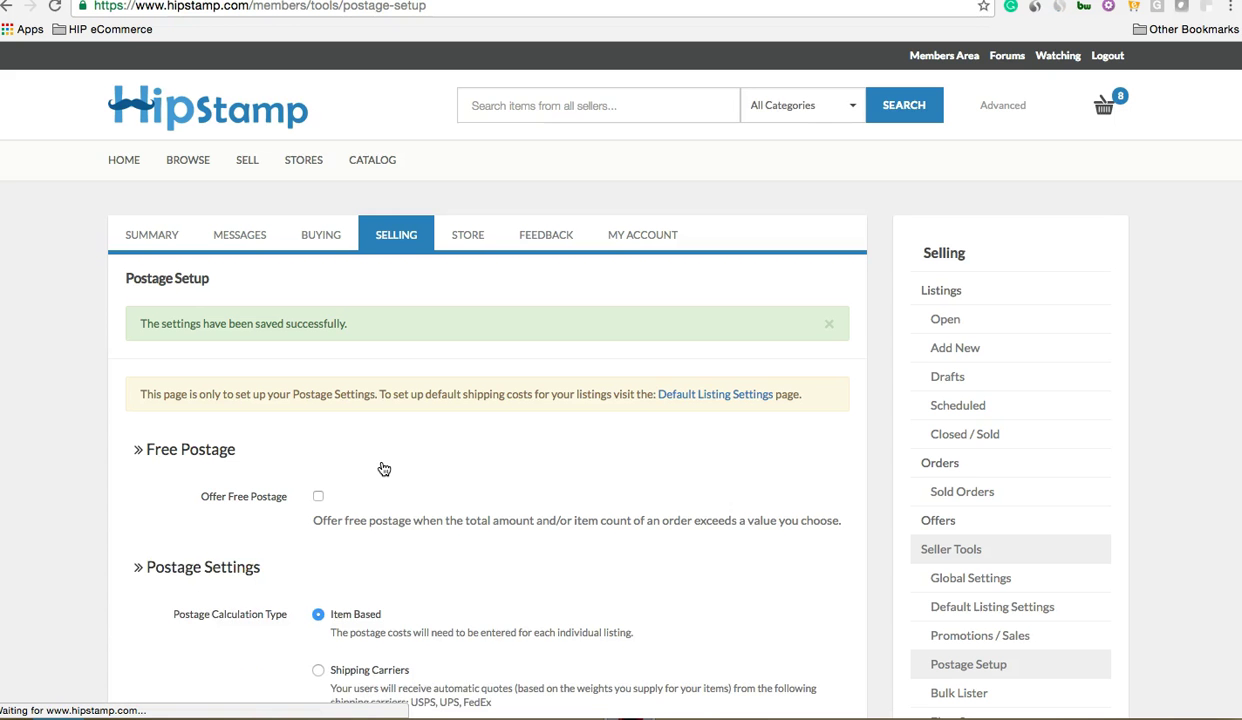
# - Open Default Listing Settings and scroll to the Domestic and Everywhere Else shipping rates
pyautogui.scroll(-3, 519, 481)
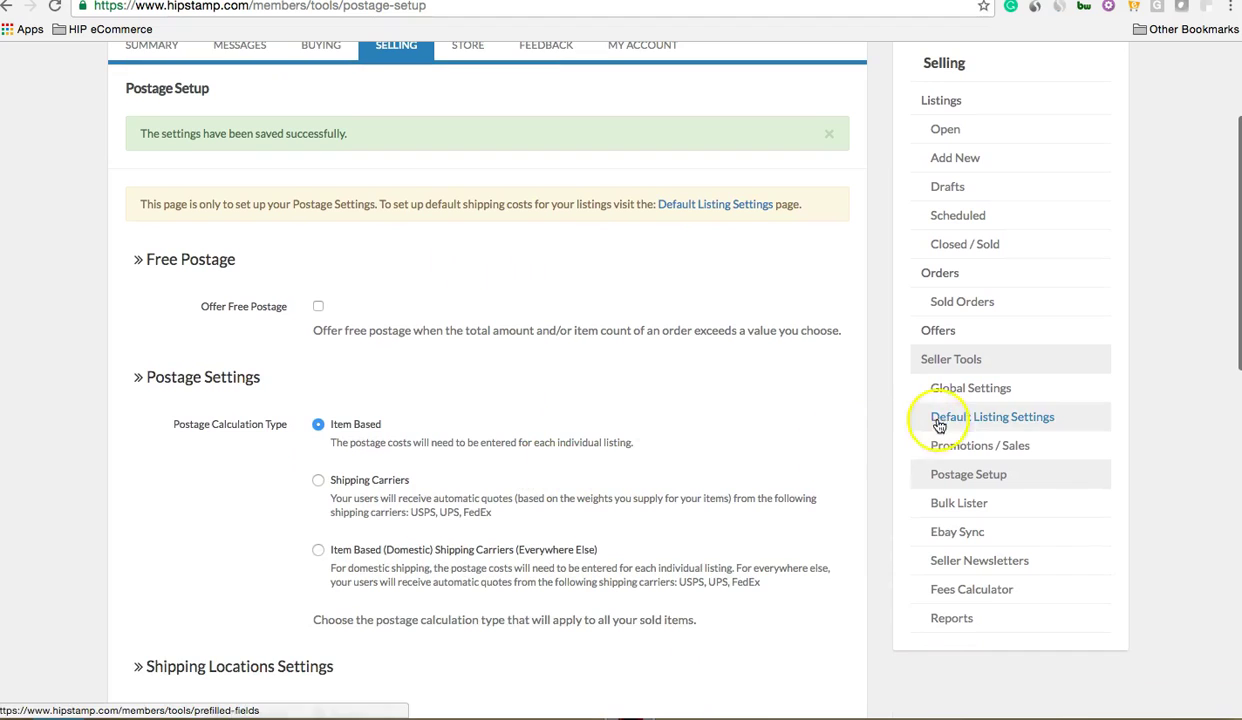
pyautogui.click(946, 420)
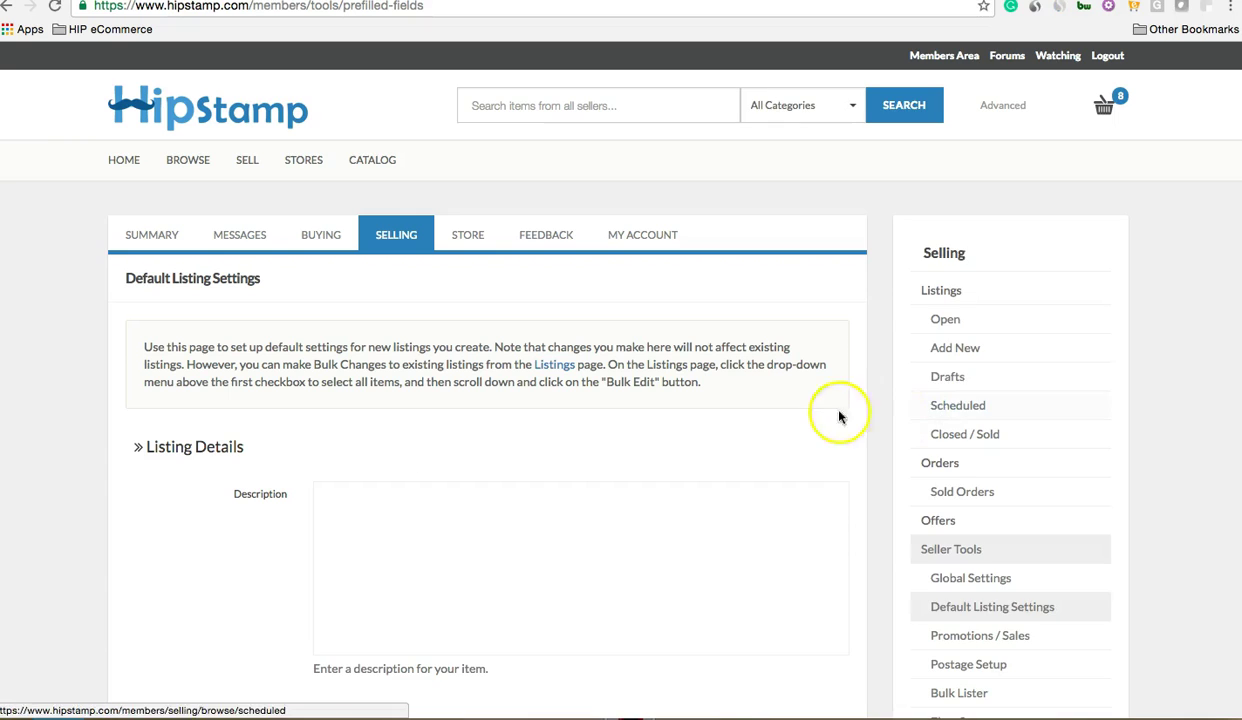
pyautogui.scroll(-1, 519, 443)
pyautogui.scroll(-2, 517, 443)
pyautogui.scroll(-1, 517, 443)
pyautogui.scroll(-1, 512, 350)
pyautogui.scroll(-3, 523, 372)
pyautogui.scroll(-3, 521, 369)
pyautogui.scroll(-2, 524, 369)
pyautogui.scroll(-1, 524, 369)
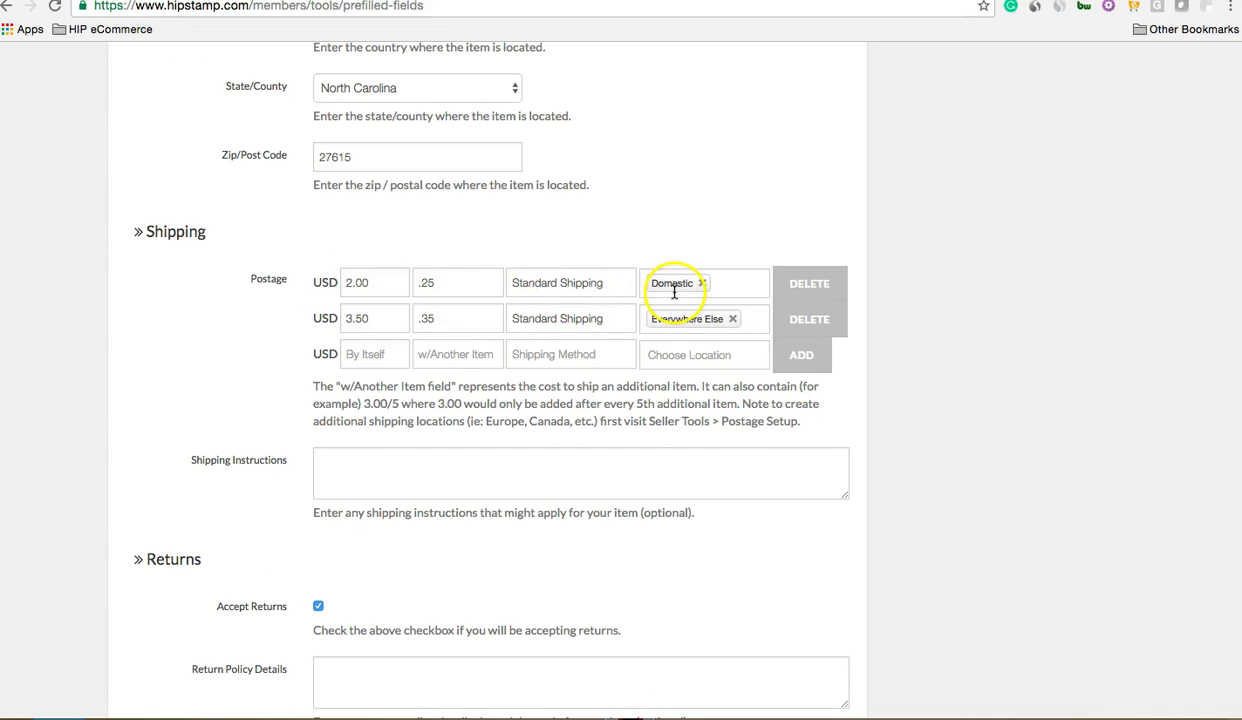
# - Add a North America Standard Shipping row priced 3.00, plus .30 per additional item
pyautogui.click(369, 354)
pyautogui.write('3.')
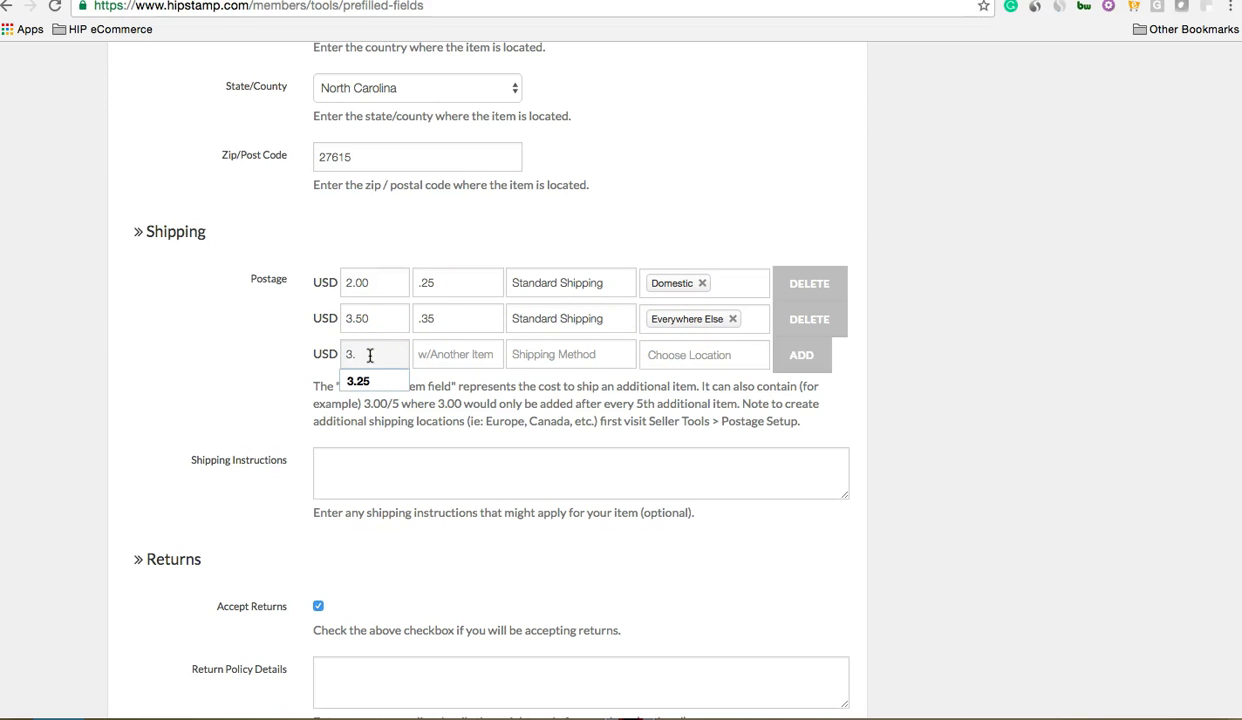
pyautogui.write('00')
pyautogui.click(436, 360)
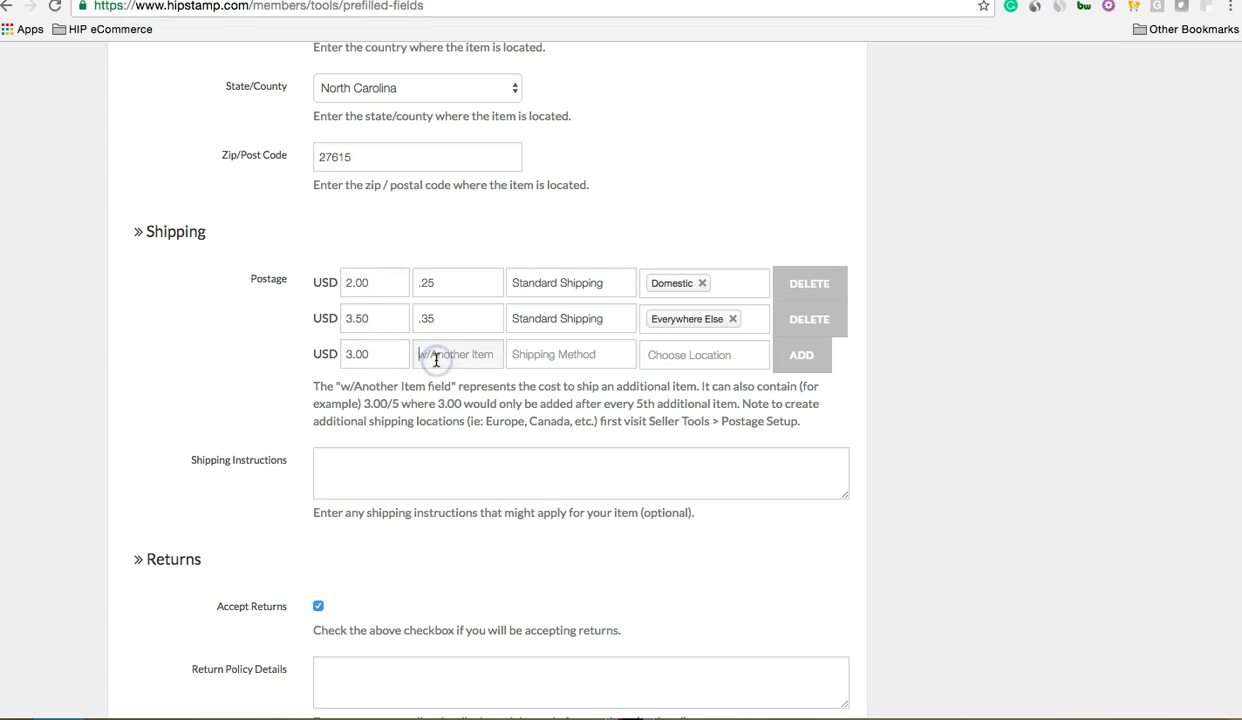
pyautogui.write('.3')
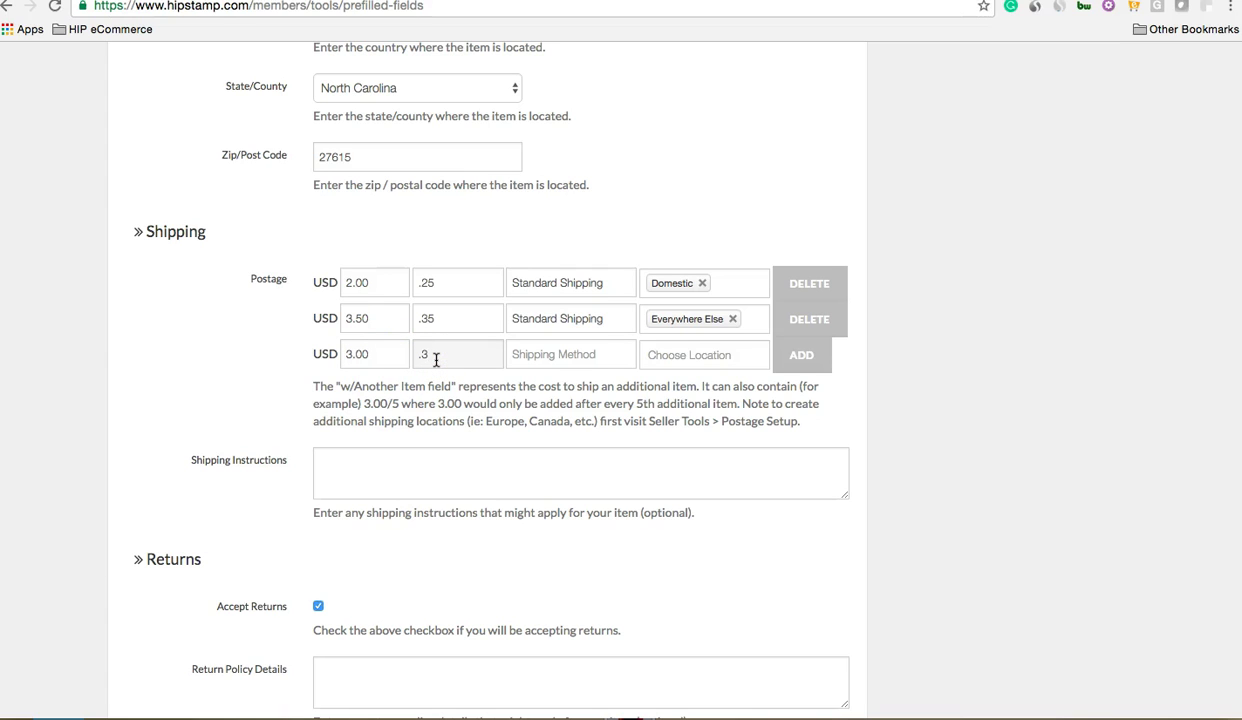
pyautogui.click(543, 354)
pyautogui.write('Standard Ship')
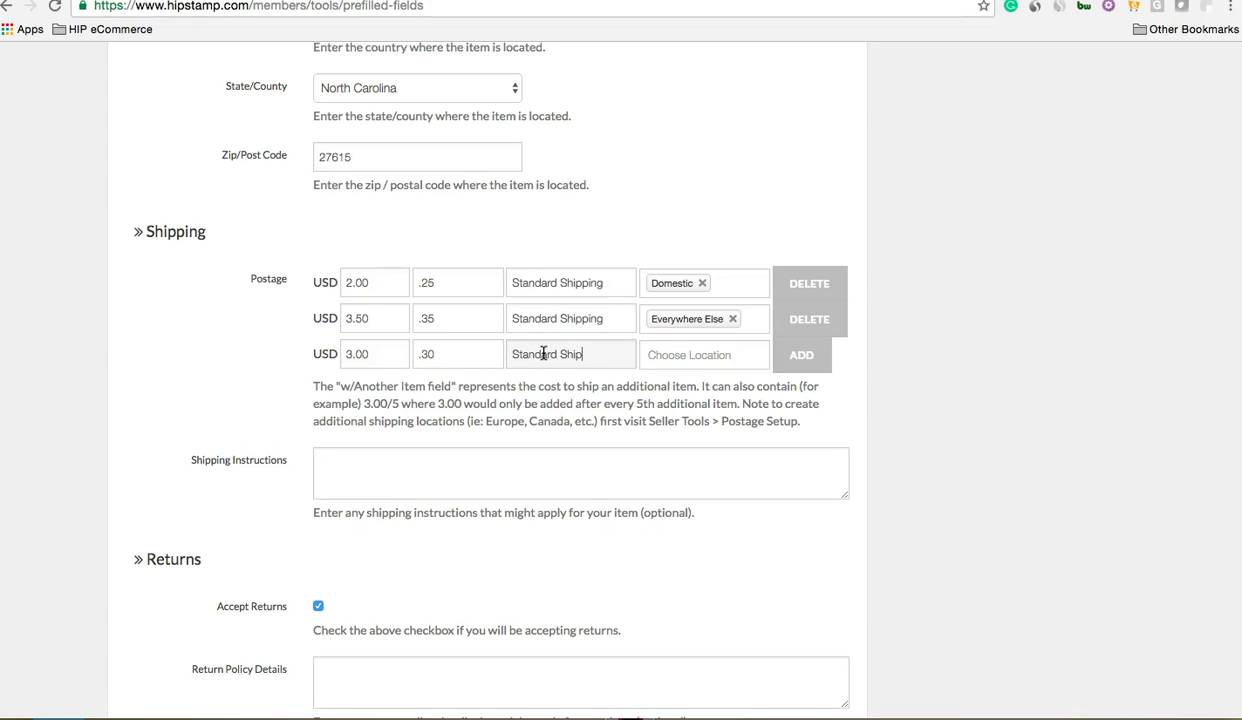
pyautogui.write('ping')
pyautogui.click(654, 354)
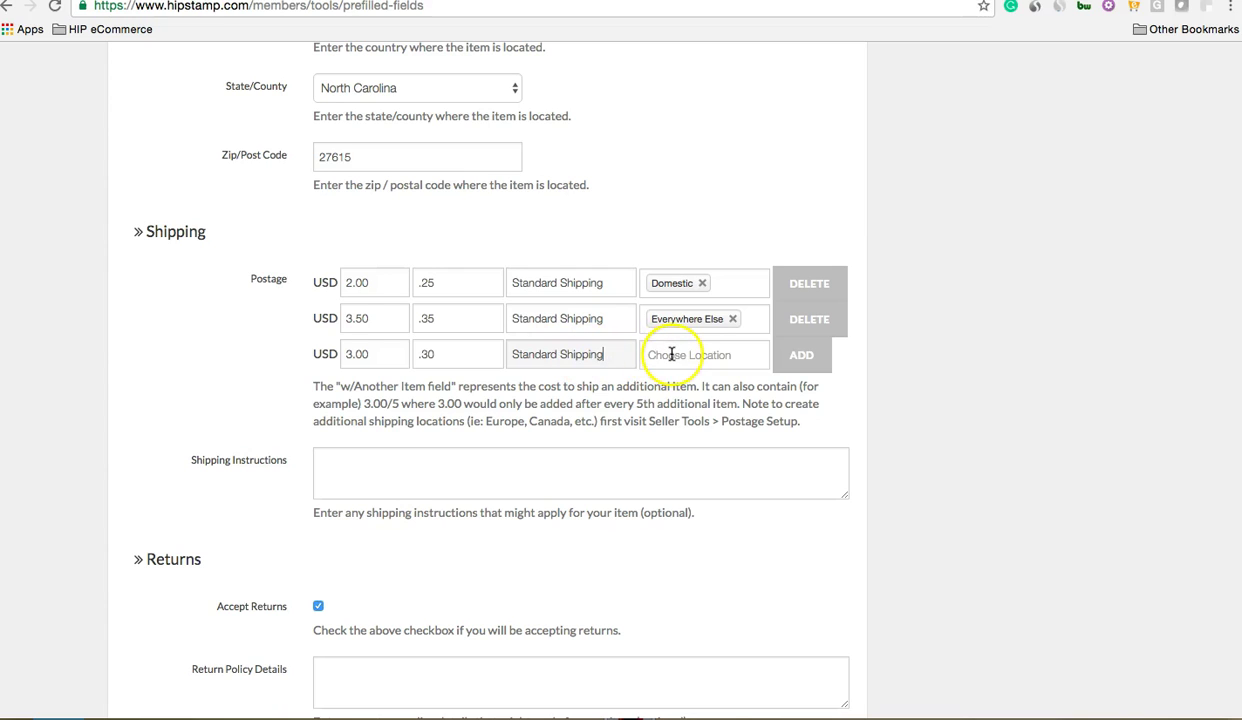
pyautogui.click(671, 354)
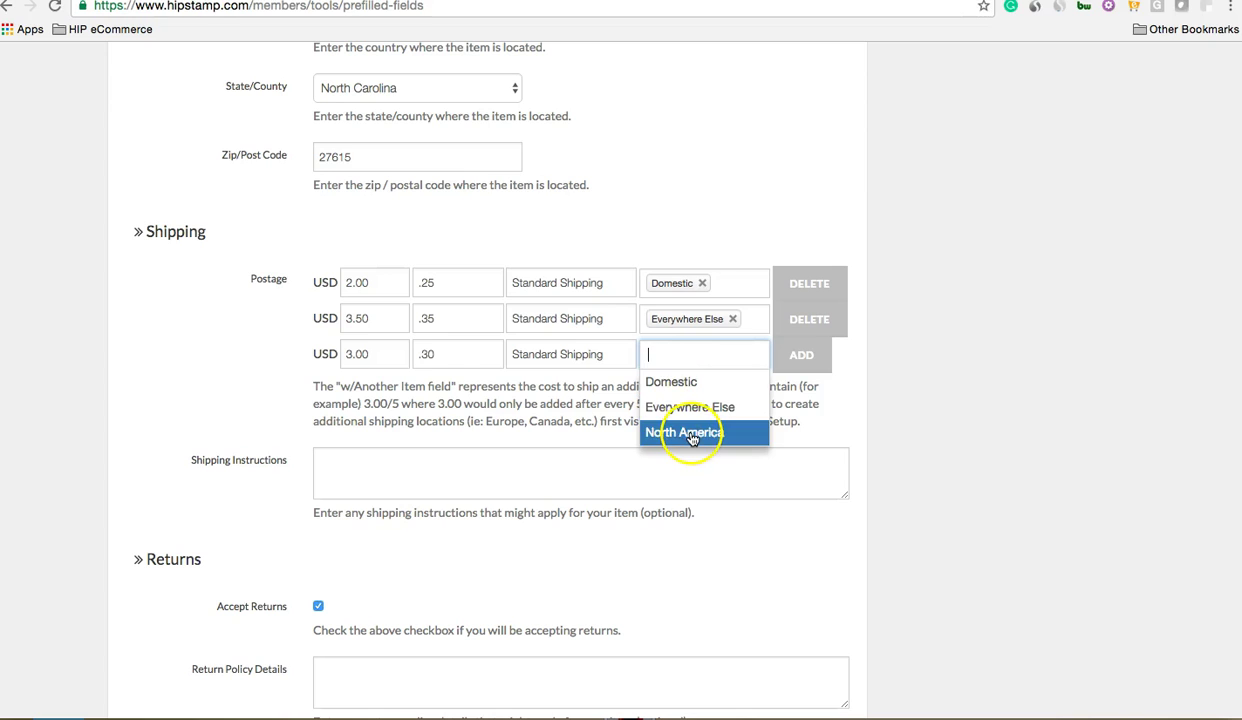
pyautogui.click(672, 435)
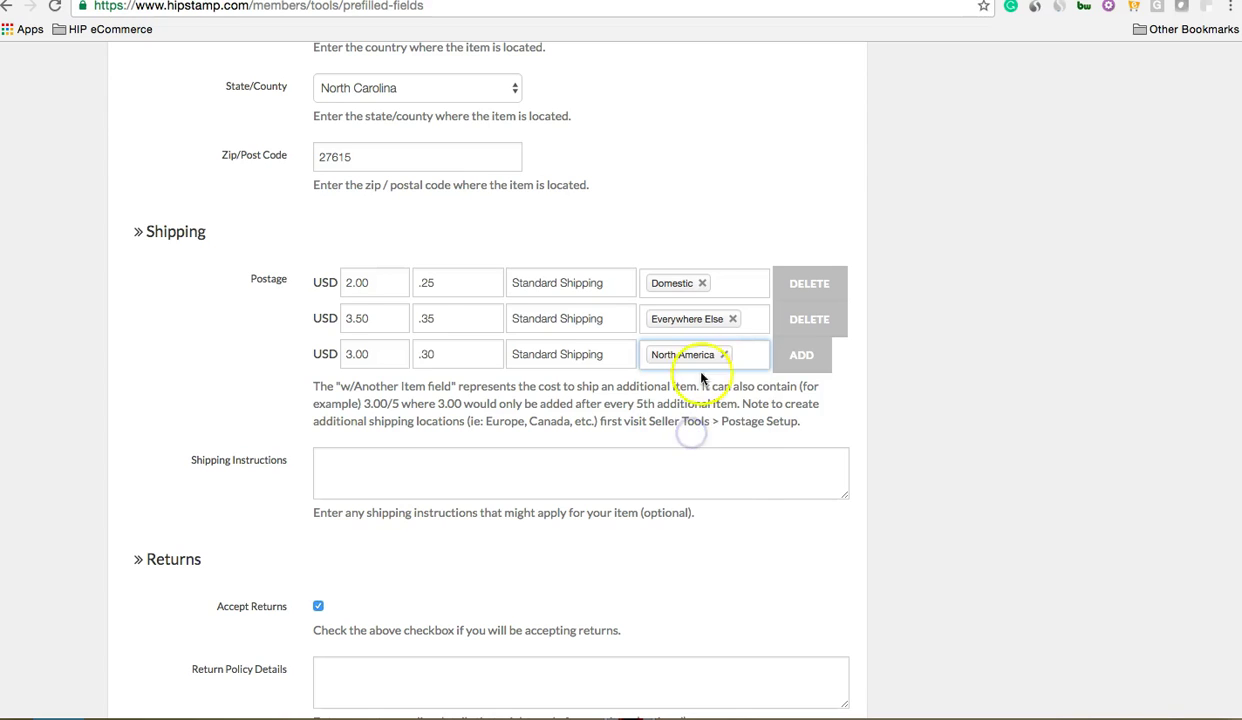
pyautogui.click(806, 358)
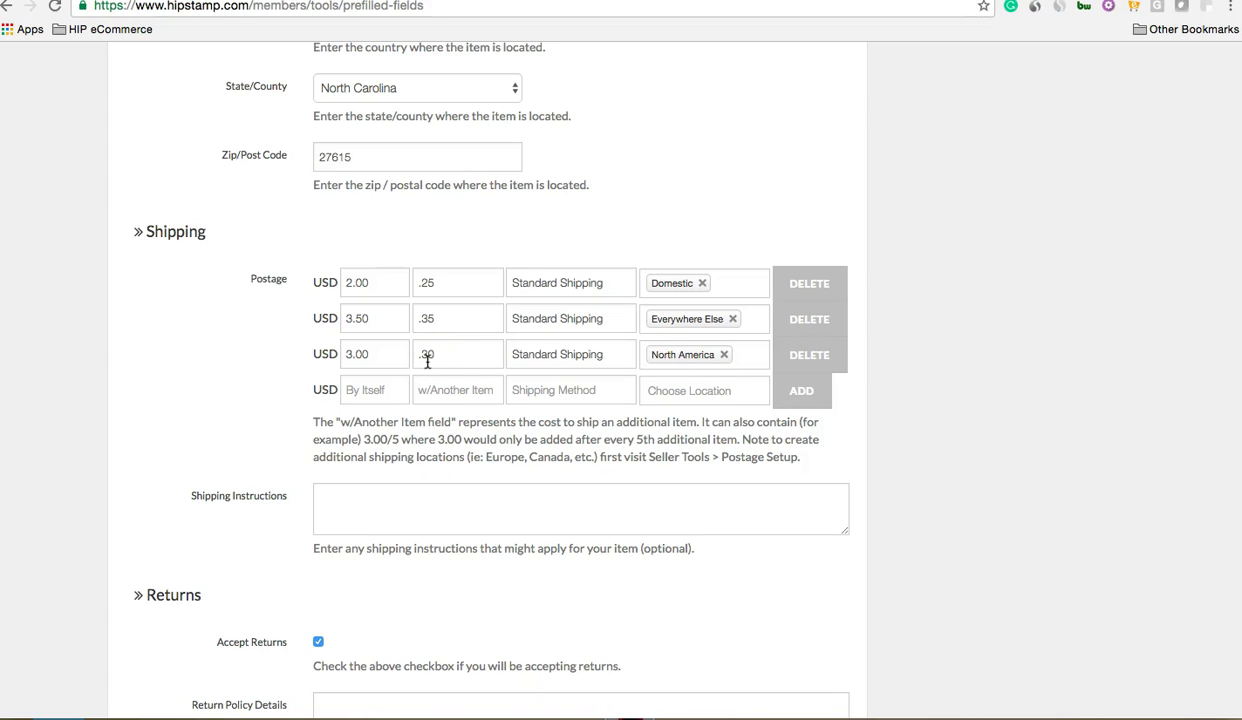
# - Add a Domestic Priority Mail row priced 4.00, plus .40 per additional item
pyautogui.click(518, 389)
pyautogui.write('Priority Mail')
pyautogui.click(362, 398)
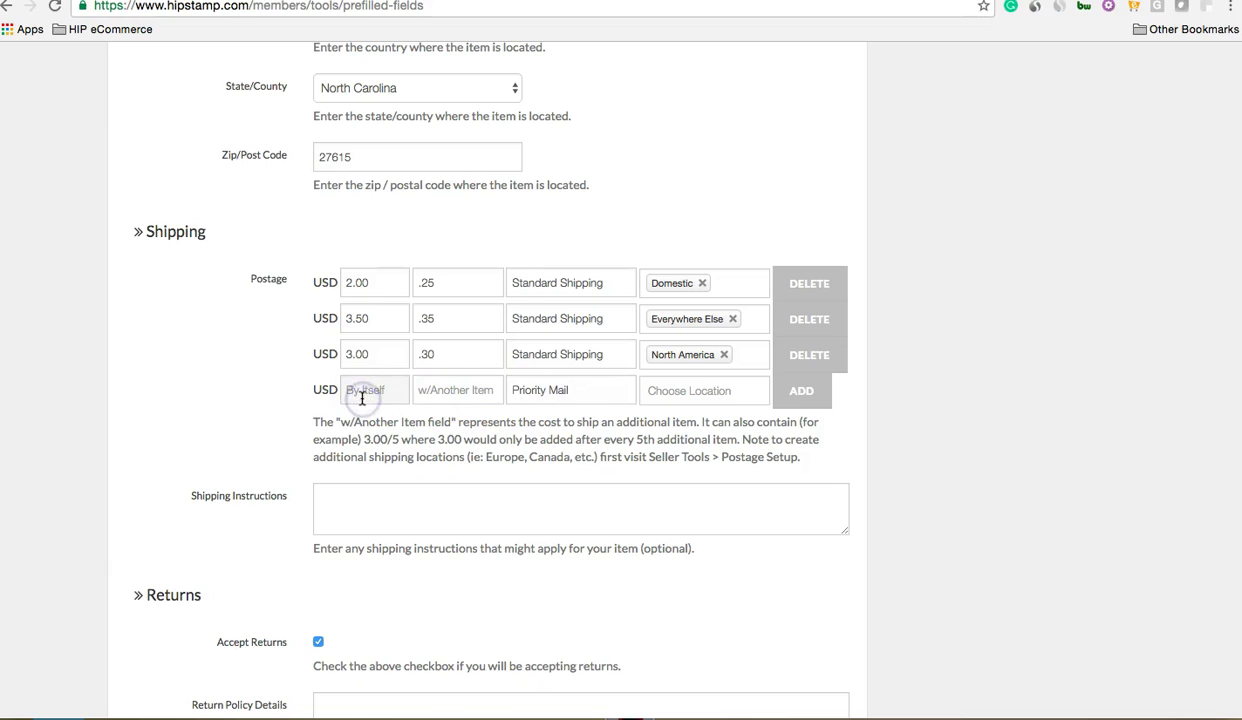
pyautogui.write('4.')
pyautogui.click(430, 394)
pyautogui.write('.40')
pyautogui.click(676, 394)
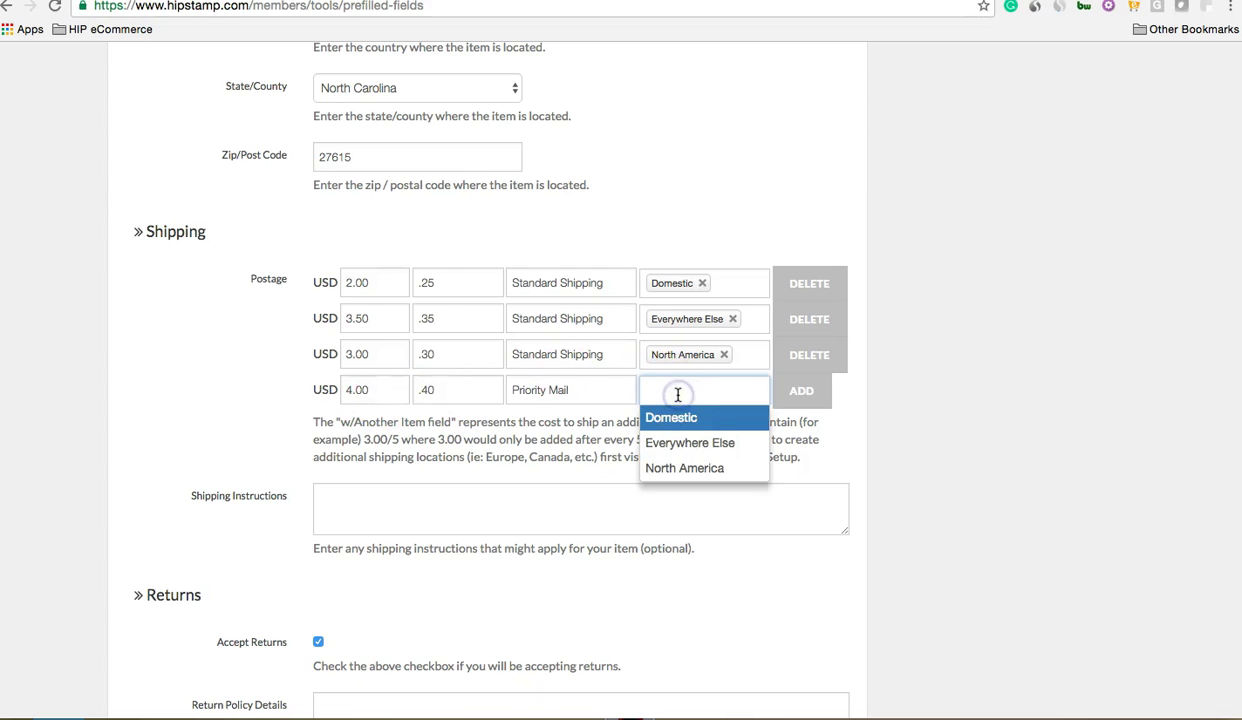
pyautogui.click(674, 418)
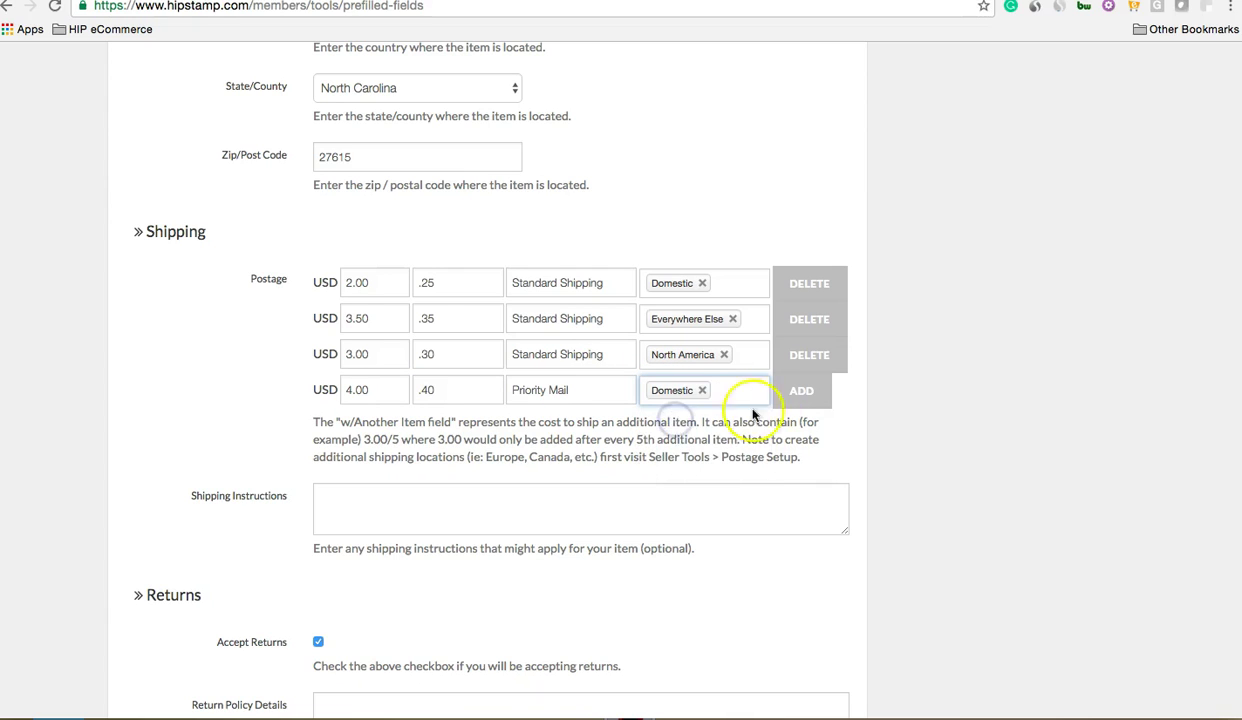
pyautogui.click(795, 398)
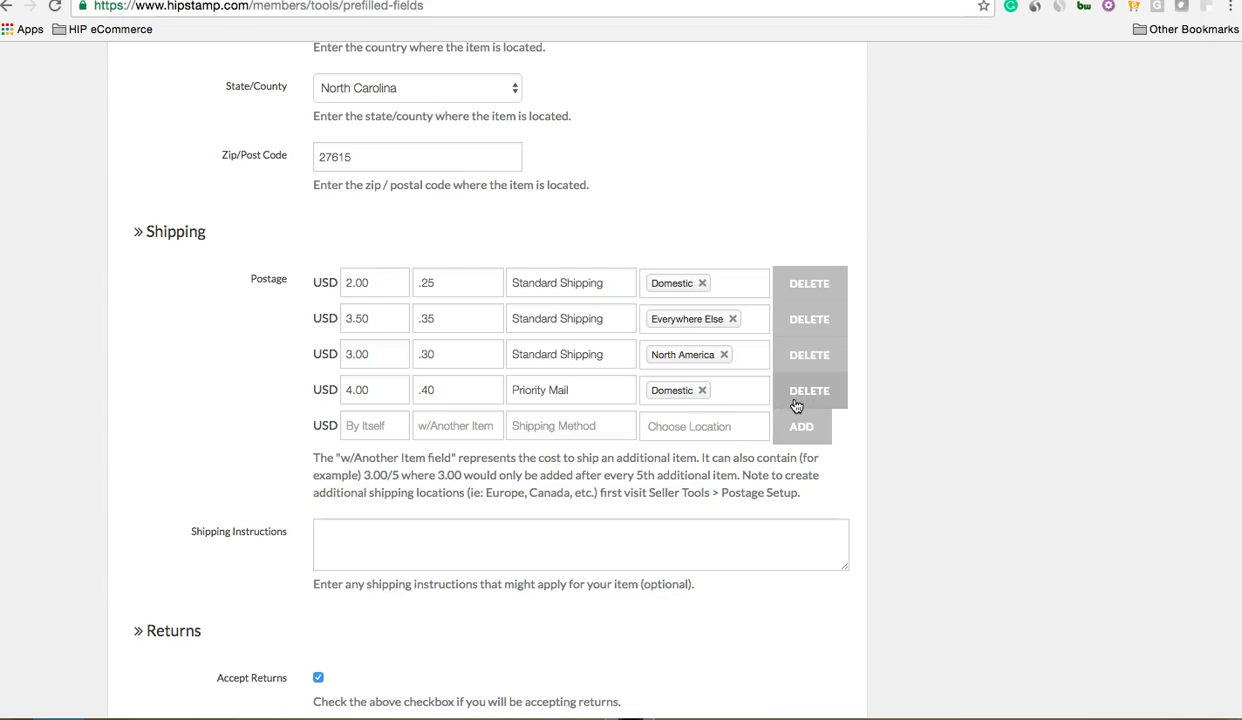
# - Scroll down to the bottom of the Default Listing Settings page
pyautogui.click(458, 387)
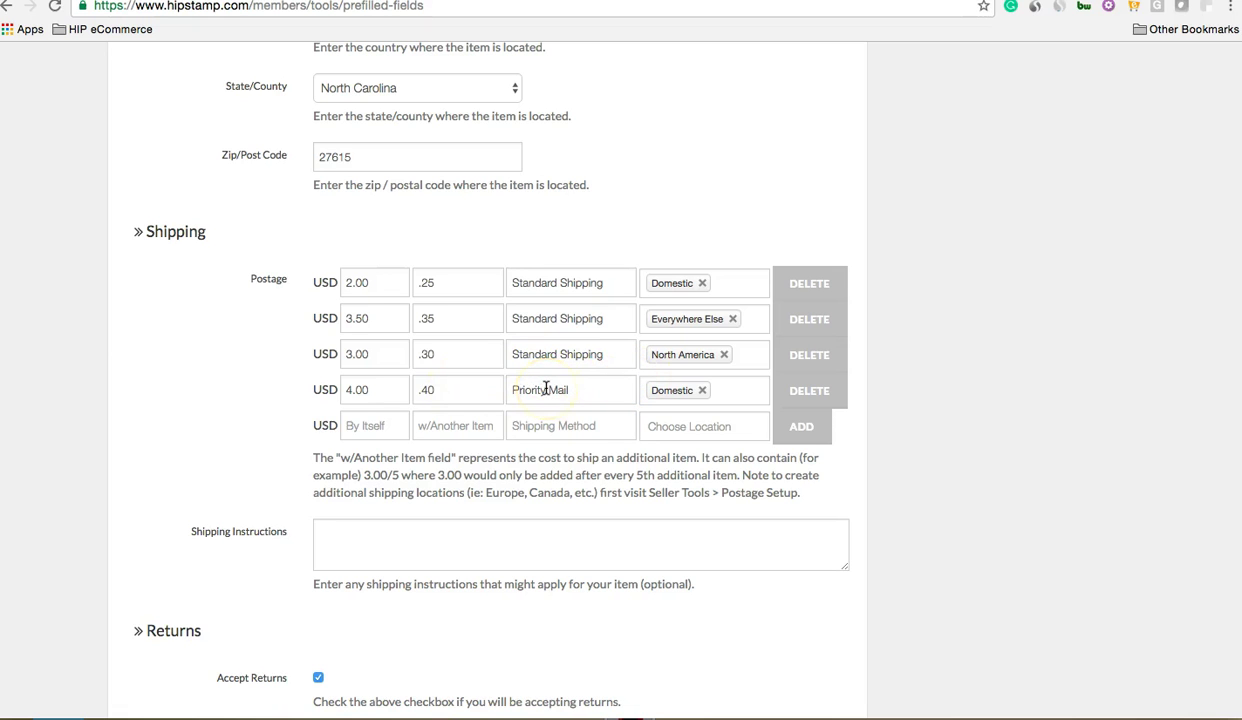
pyautogui.scroll(-1, 546, 388)
pyautogui.scroll(-1, 546, 388)
pyautogui.scroll(-3, 546, 388)
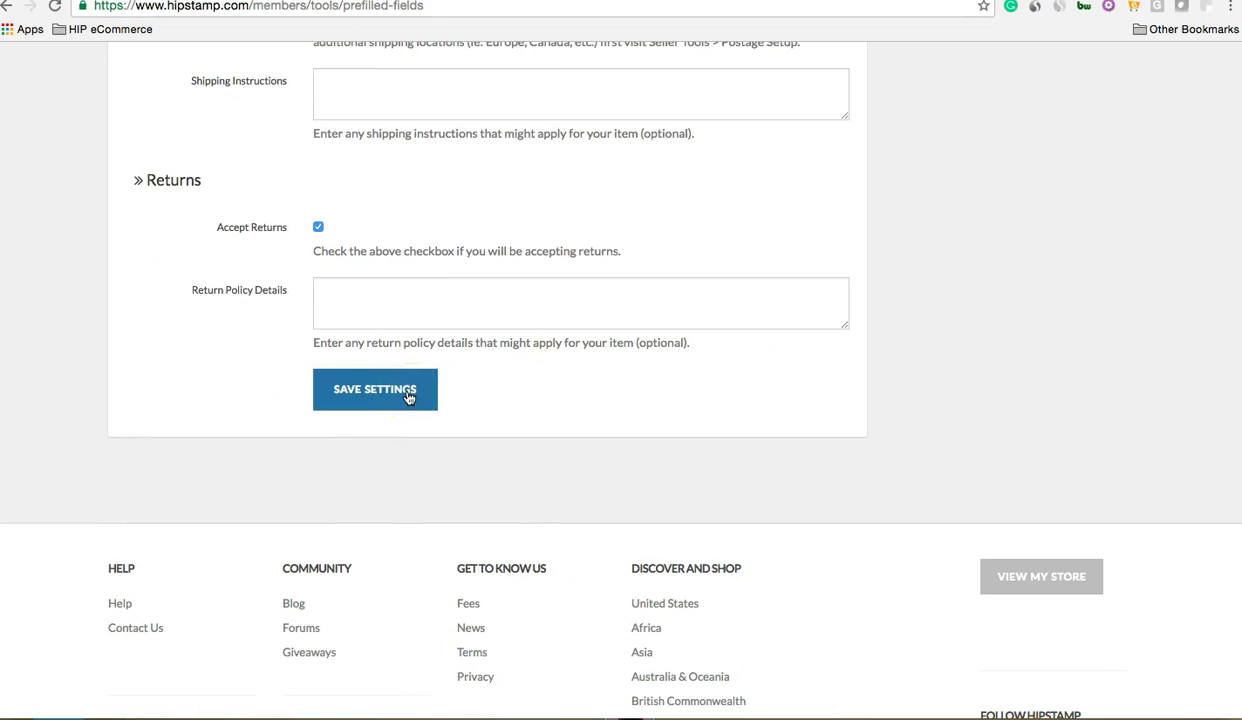
# - Save the Default Listing Settings
pyautogui.click(408, 398)
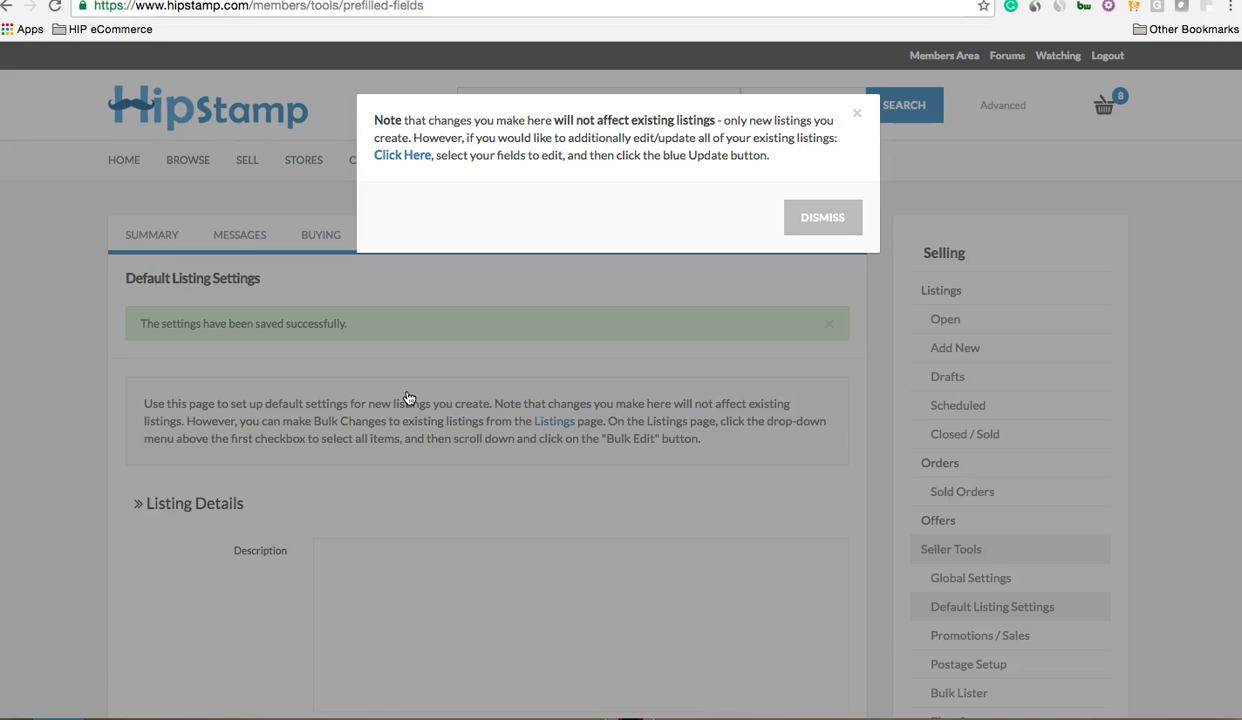
# - Bulk-edit both open listings with all four default postage rates and click UPDATE
pyautogui.click(399, 160)
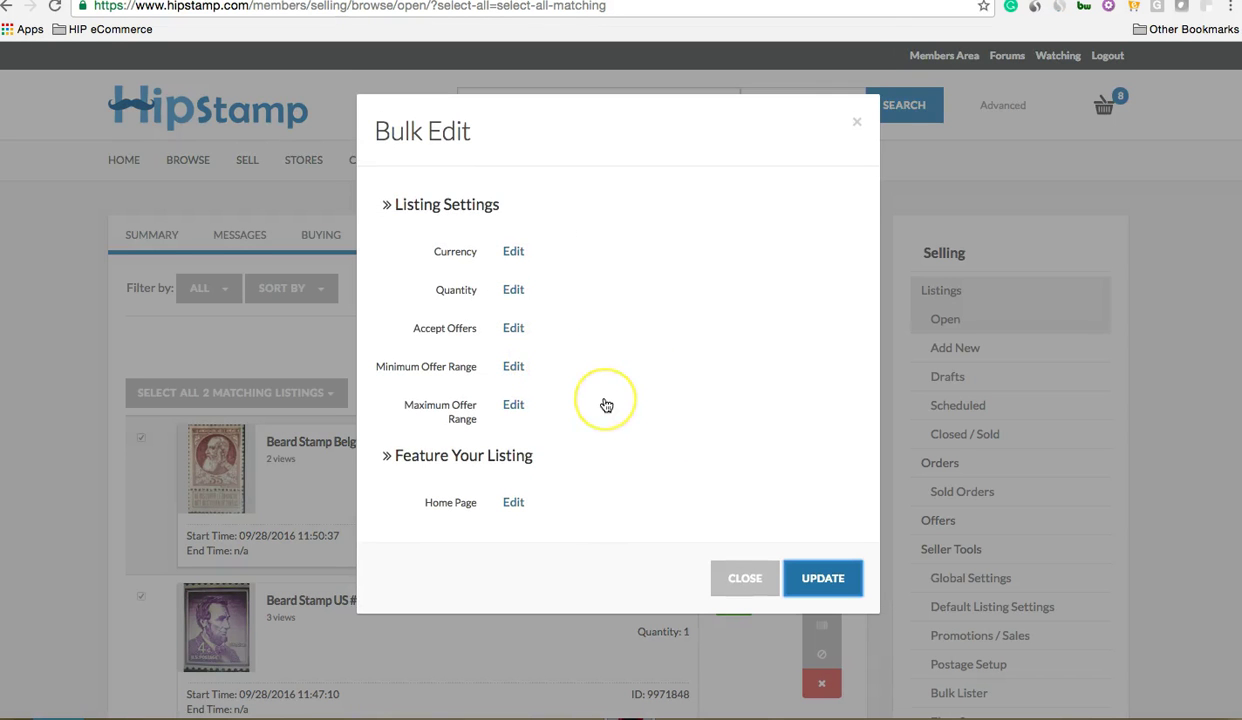
pyautogui.scroll(-1, 606, 404)
pyautogui.scroll(-3, 606, 404)
pyautogui.scroll(-1, 606, 404)
pyautogui.scroll(-1, 606, 404)
pyautogui.click(514, 392)
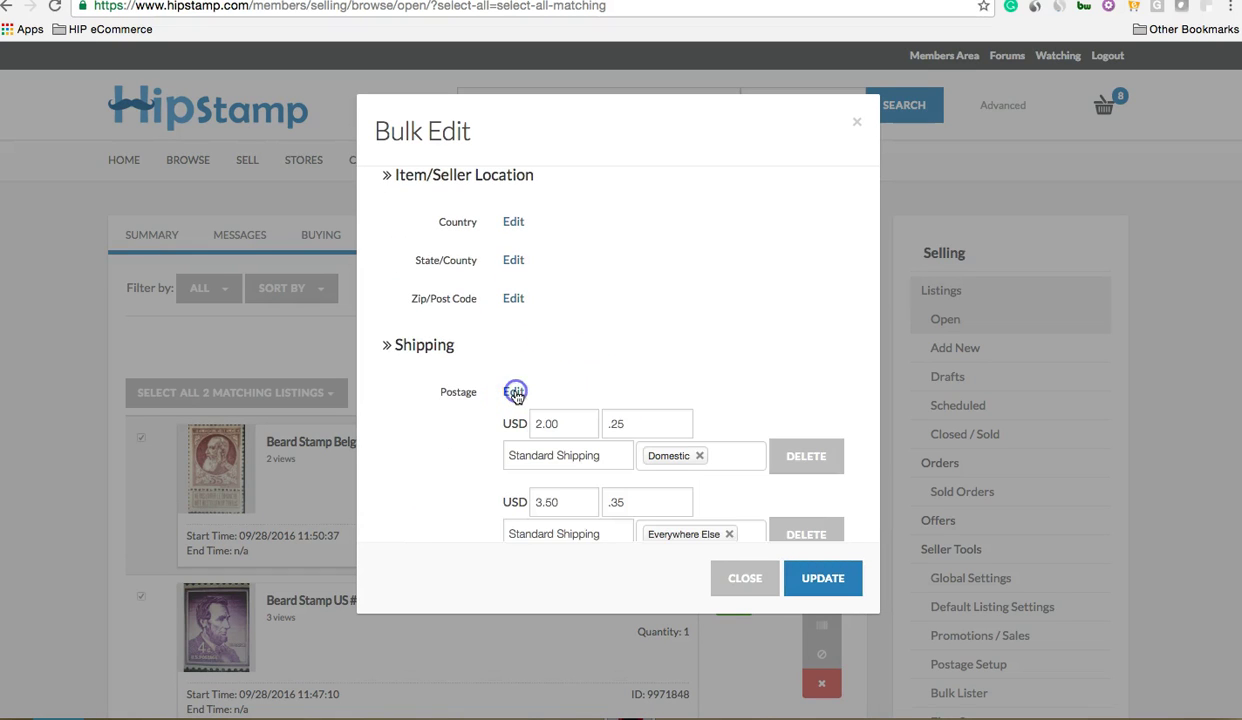
pyautogui.scroll(-1, 642, 407)
pyautogui.scroll(-2, 645, 410)
pyautogui.scroll(-1, 645, 410)
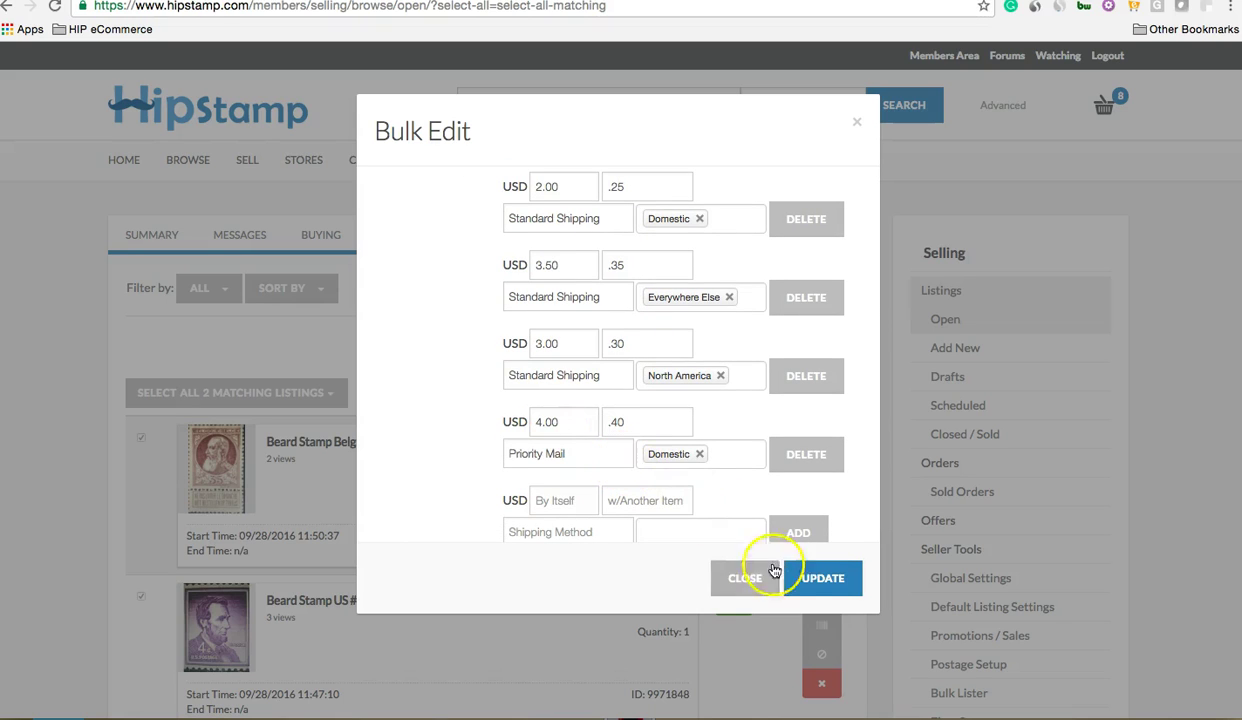
pyautogui.click(828, 586)
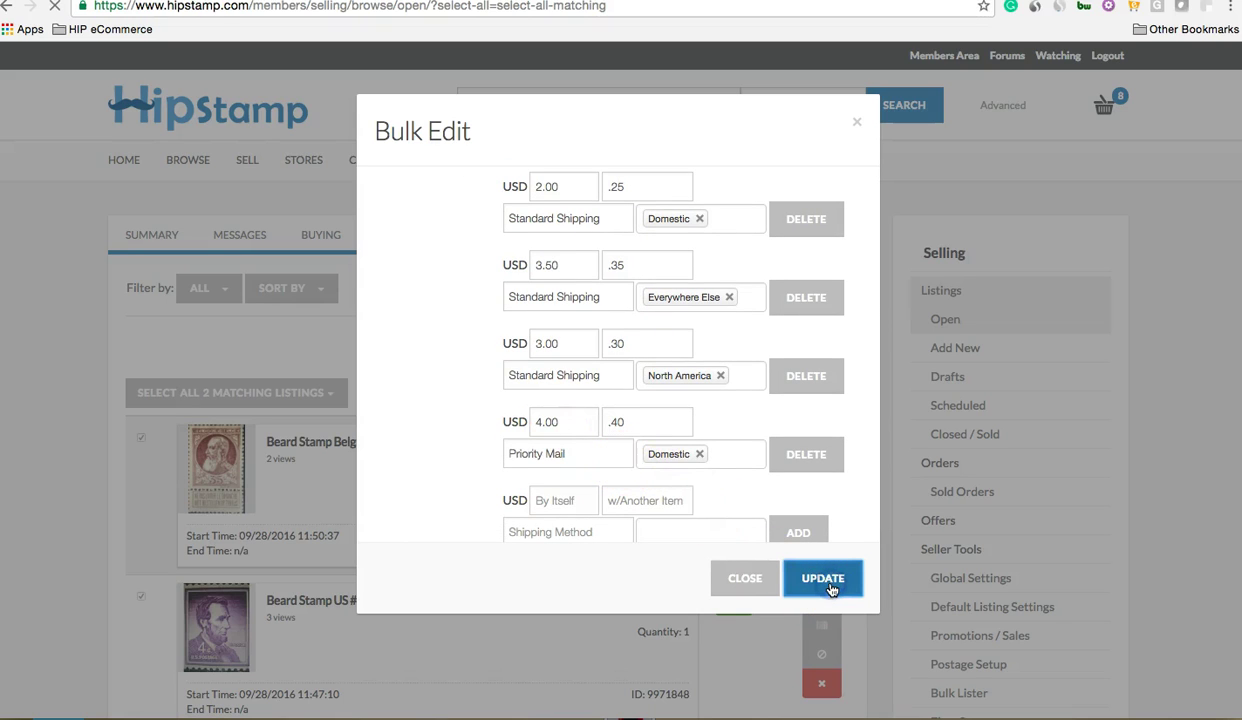